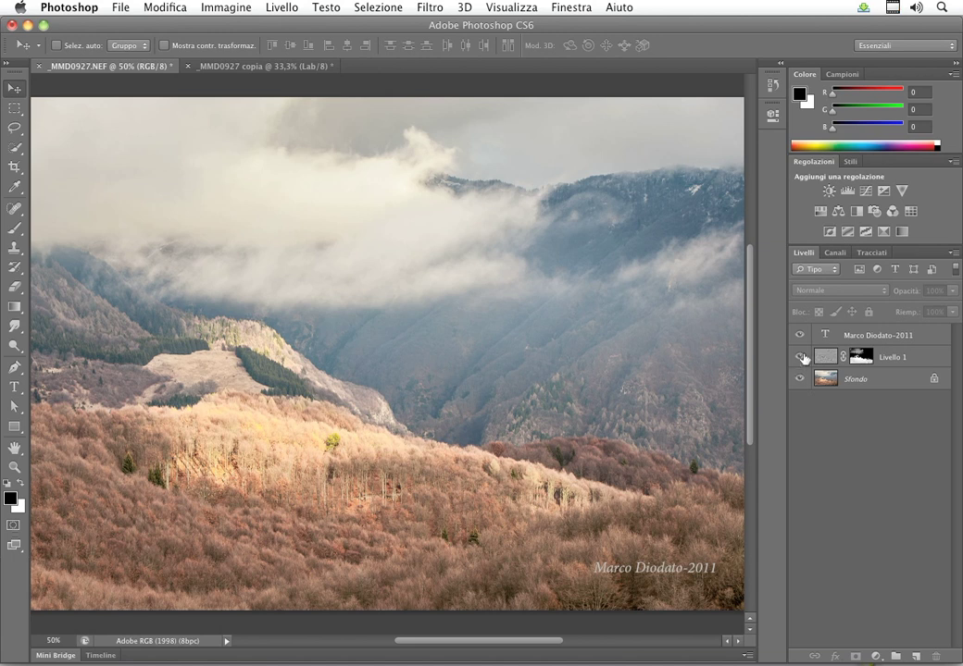
Hide and reshow the signature text layer, then select the Sfondo background layer
click(799, 335)
click(800, 335)
click(856, 378)
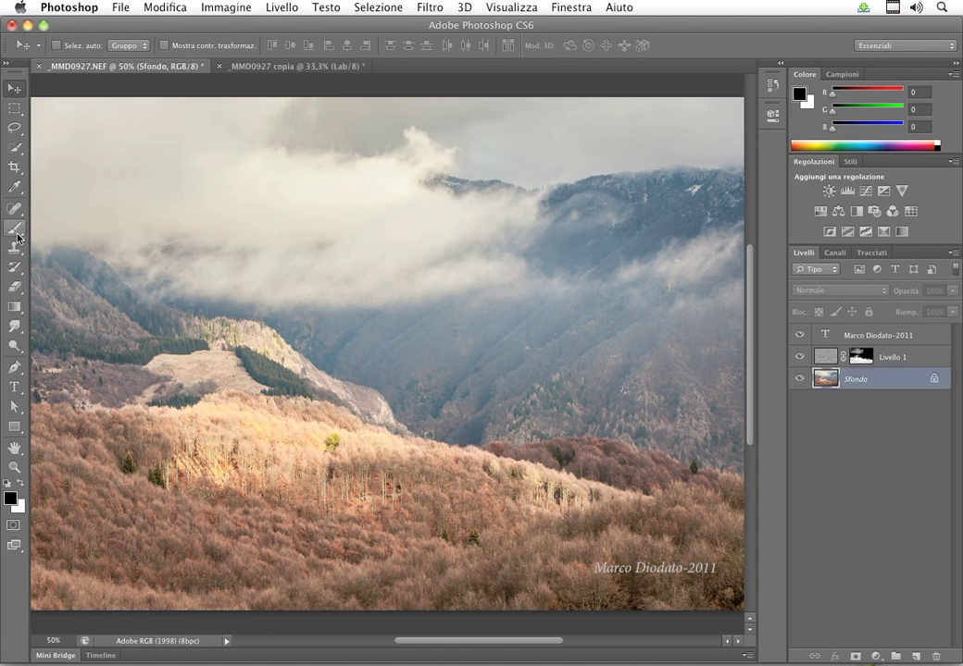
drag(15, 229, 56, 225)
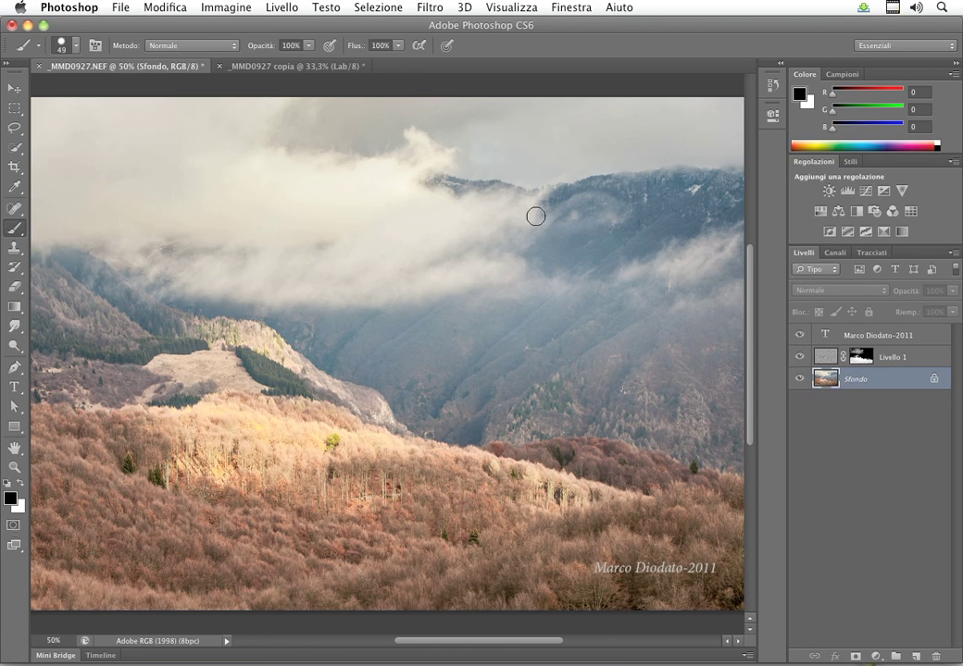
mouse_move(436, 366)
mouse_down()
mouse_move(315, 331)
mouse_move(504, 245)
mouse_up()
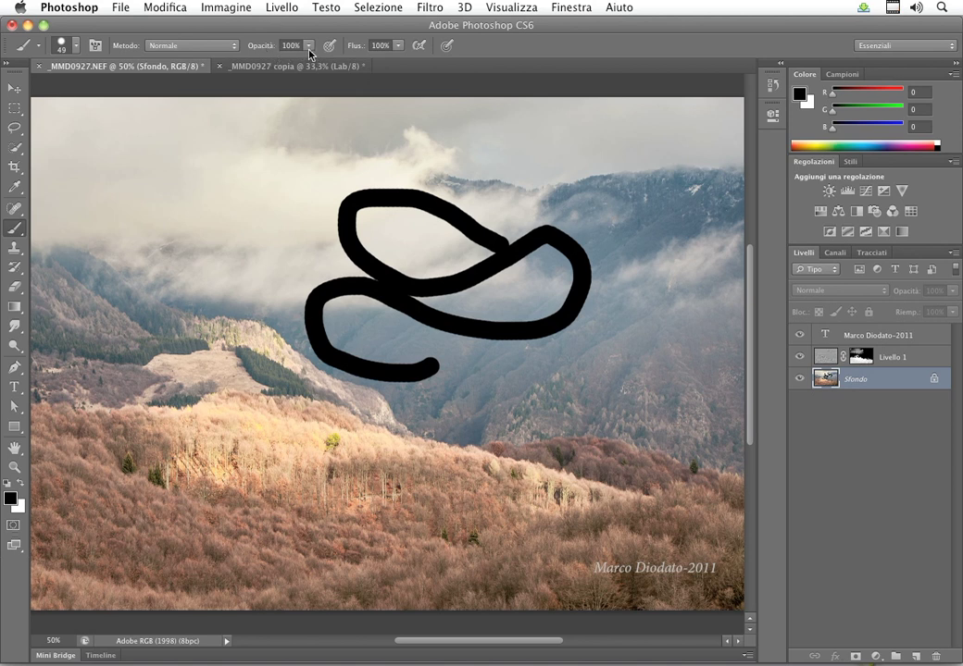
click(308, 46)
drag(313, 66, 314, 61)
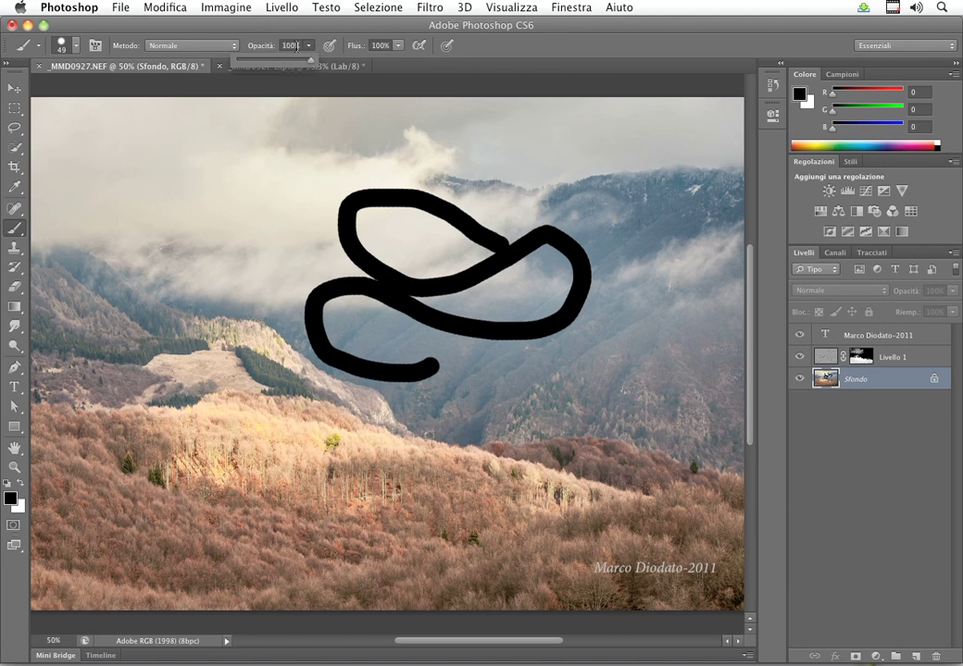
click(255, 45)
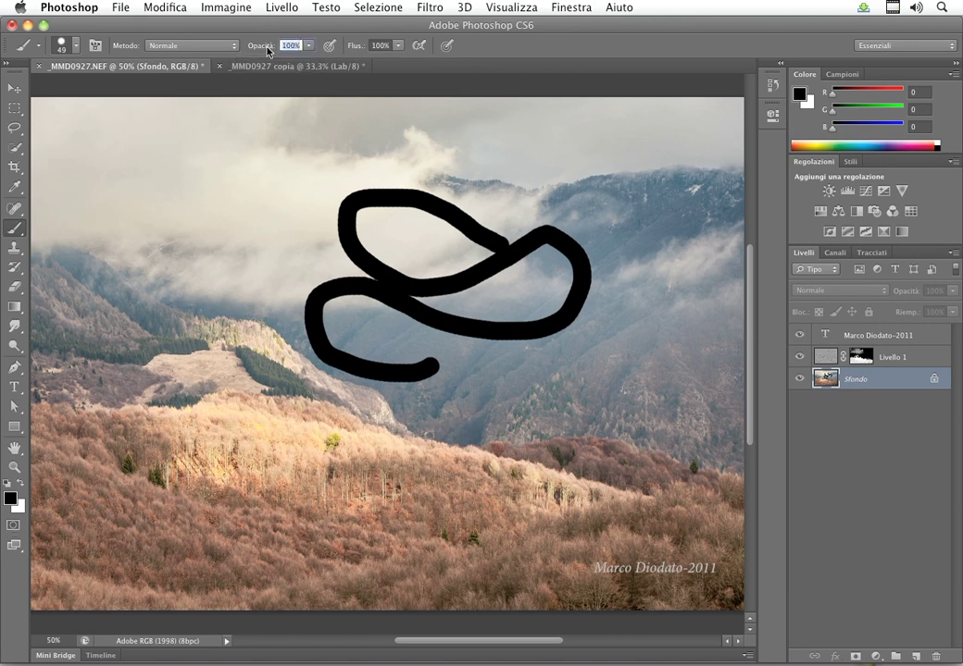
drag(267, 51, 232, 39)
drag(274, 135, 224, 242)
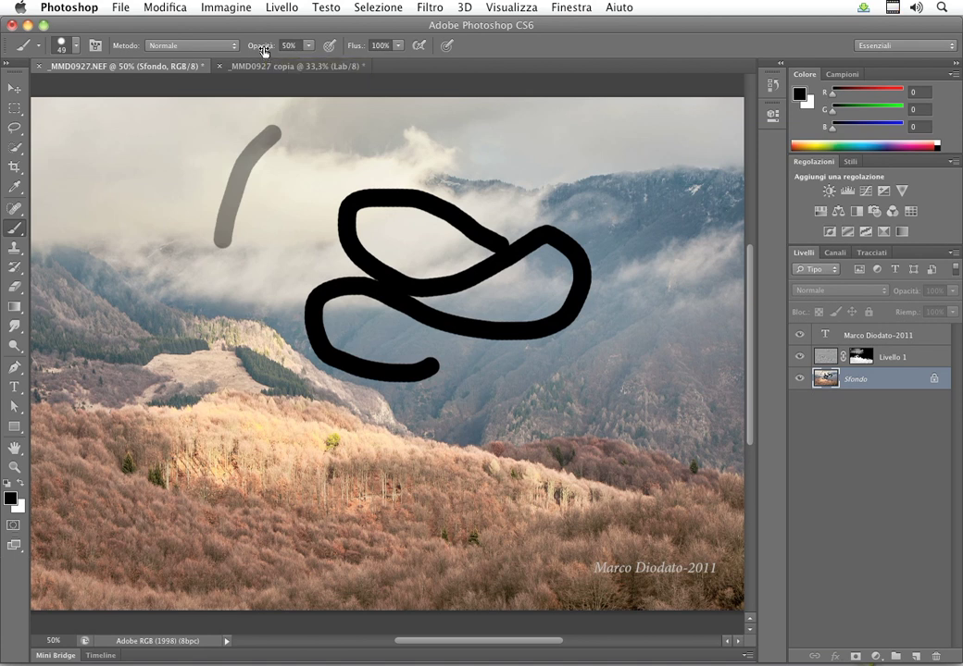
drag(263, 51, 387, 47)
key(ctrl+alt+z)
key(ctrl+alt+z)
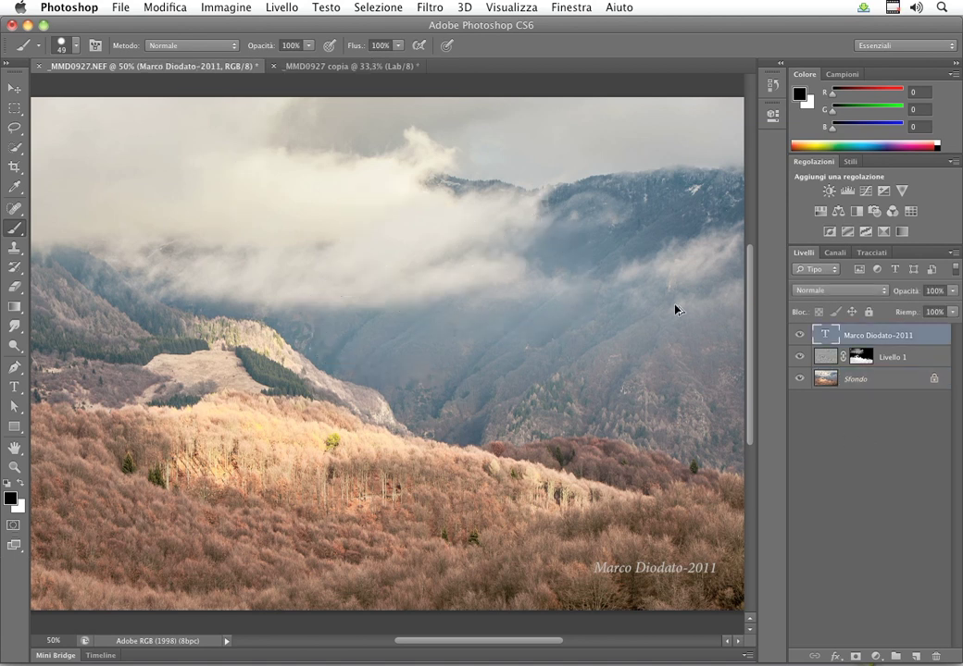
click(843, 412)
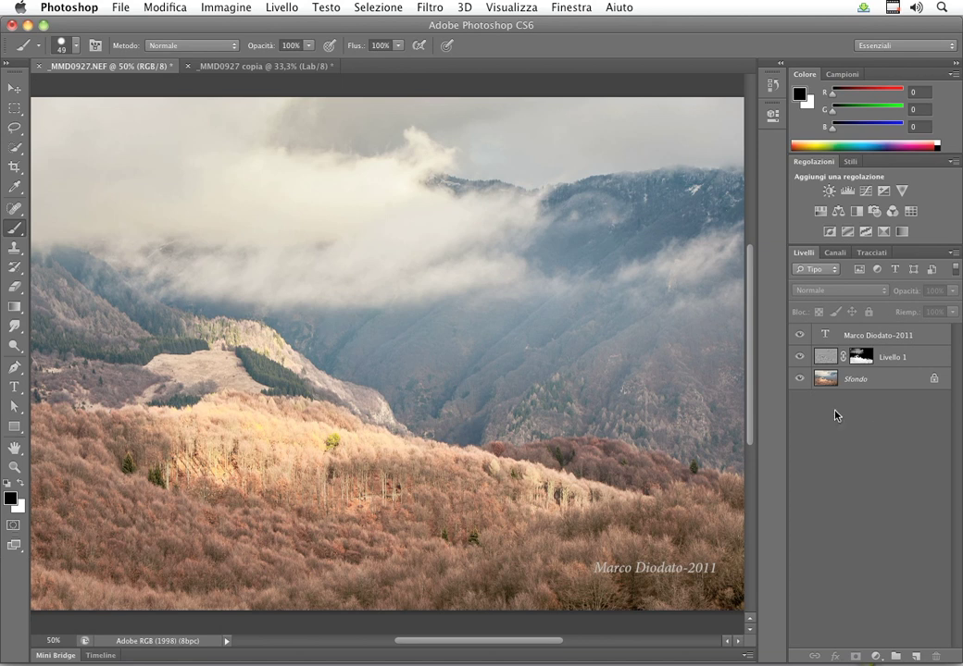
click(801, 339)
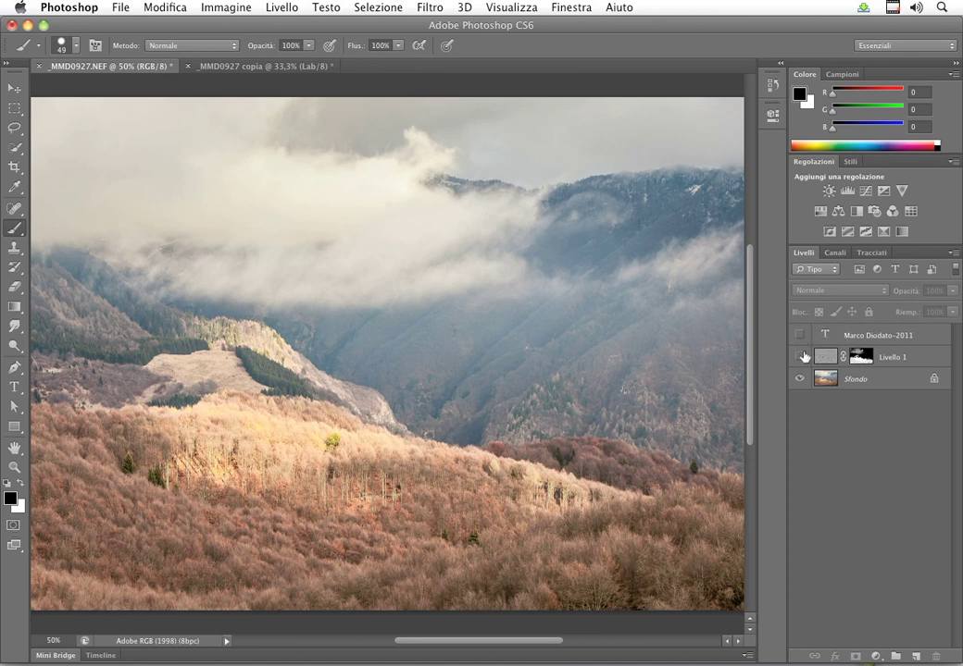
click(800, 335)
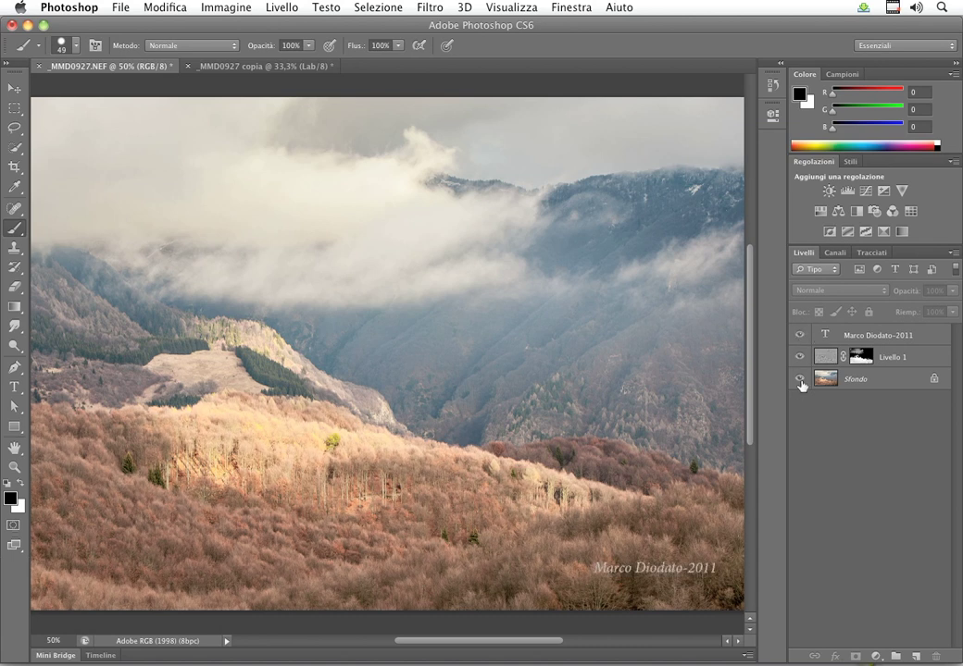
click(799, 380)
click(800, 379)
click(800, 335)
click(800, 357)
click(799, 357)
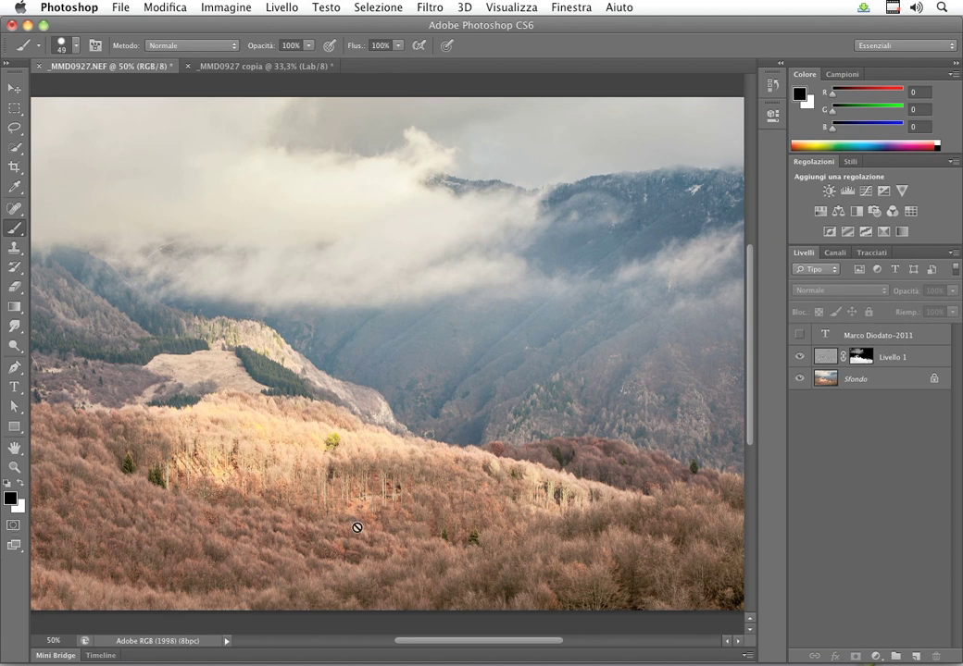
click(862, 358)
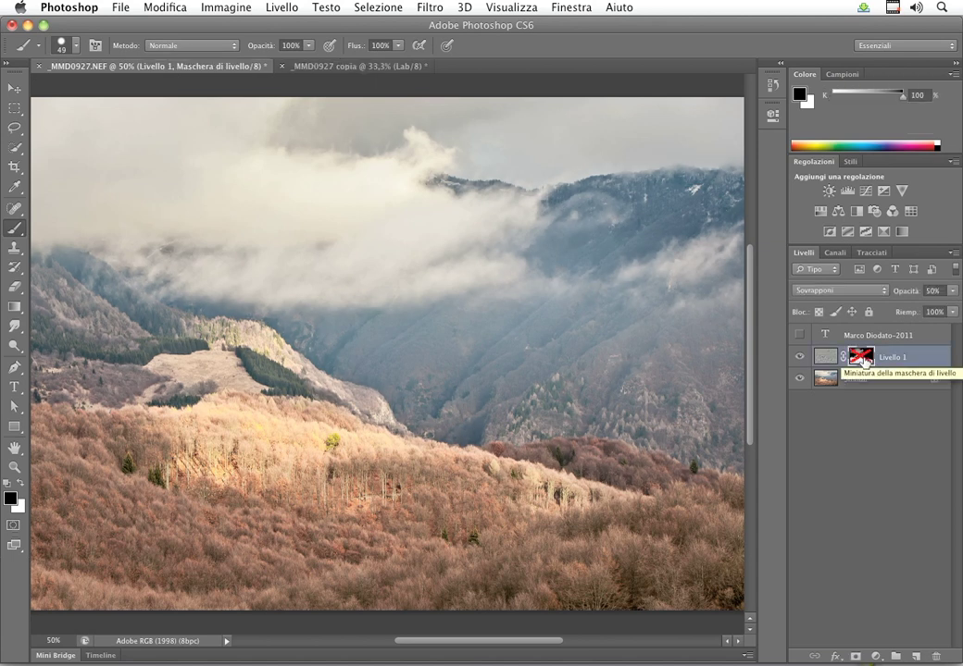
shift+click(862, 357)
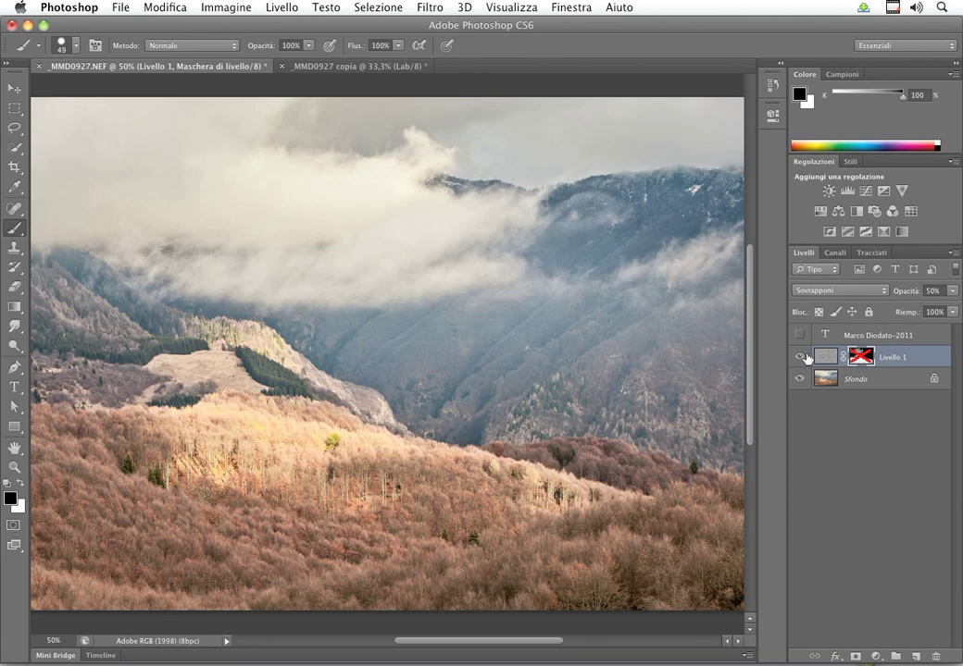
click(825, 357)
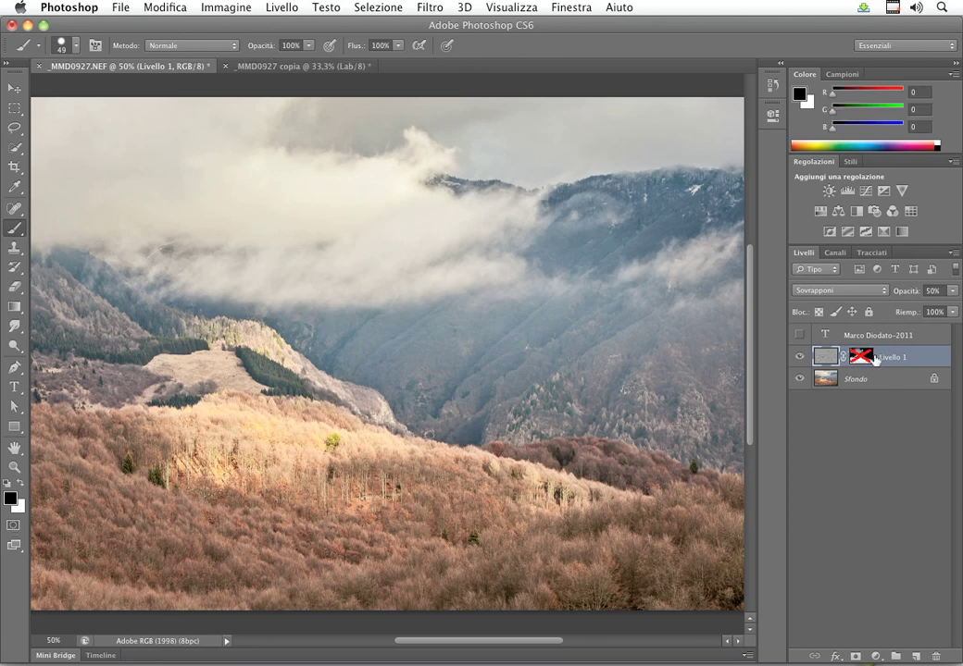
click(799, 337)
click(800, 337)
click(800, 337)
click(913, 336)
click(862, 475)
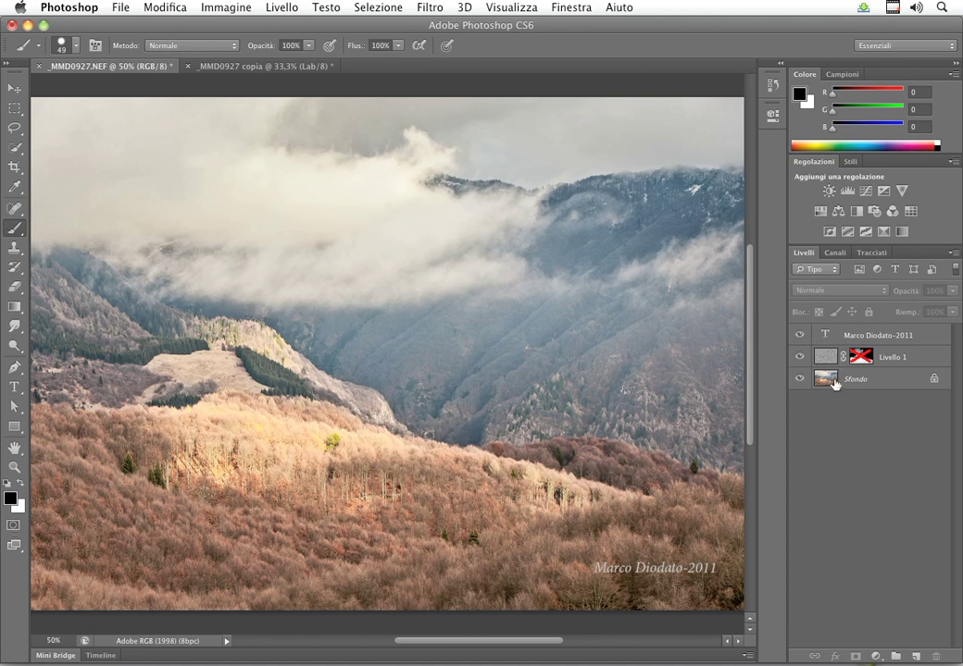
click(857, 364)
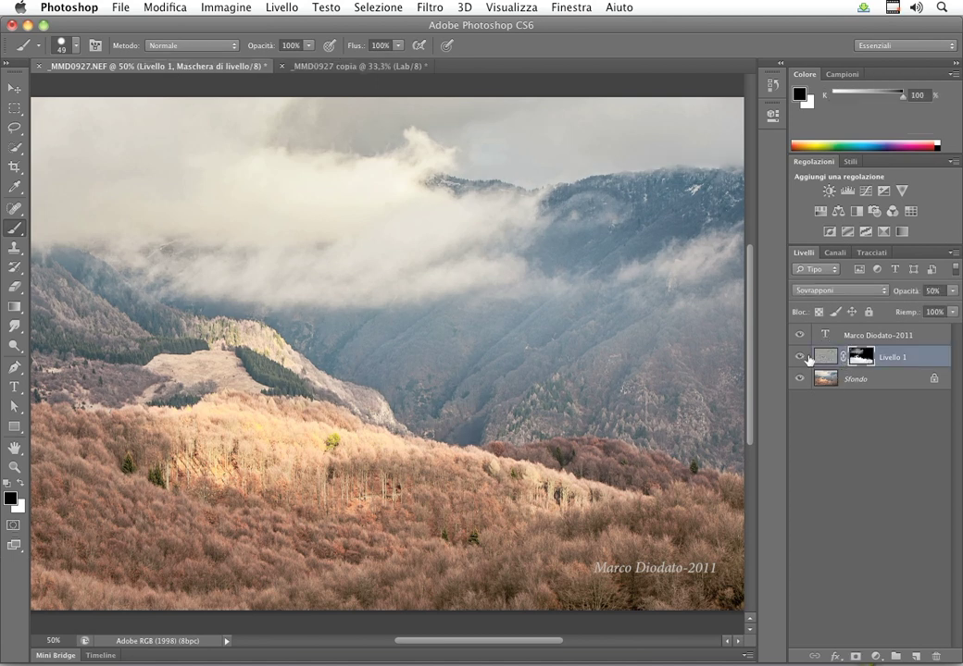
shift+click(861, 360)
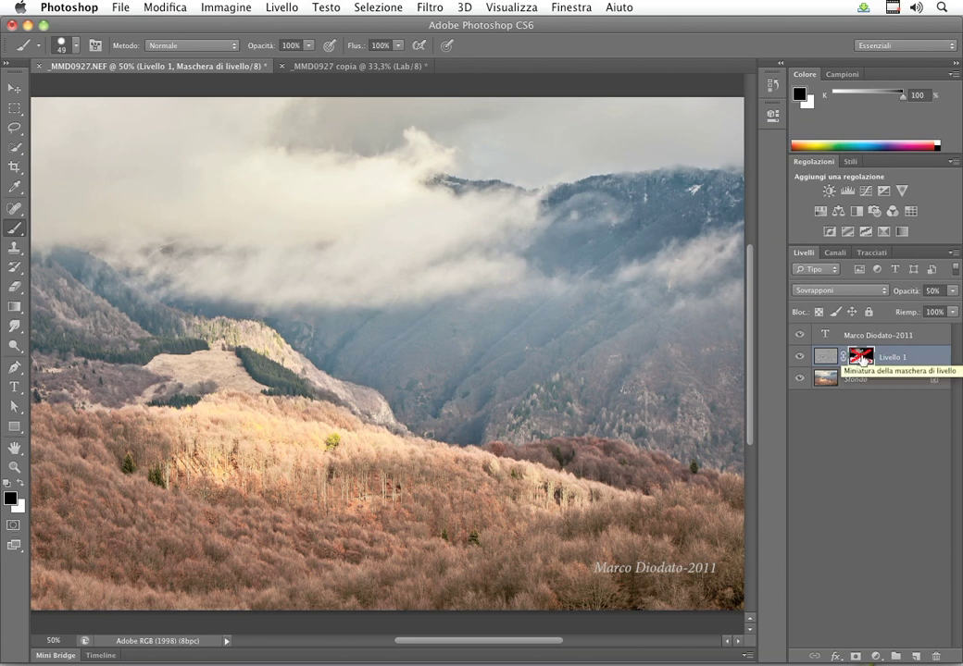
shift+click(866, 359)
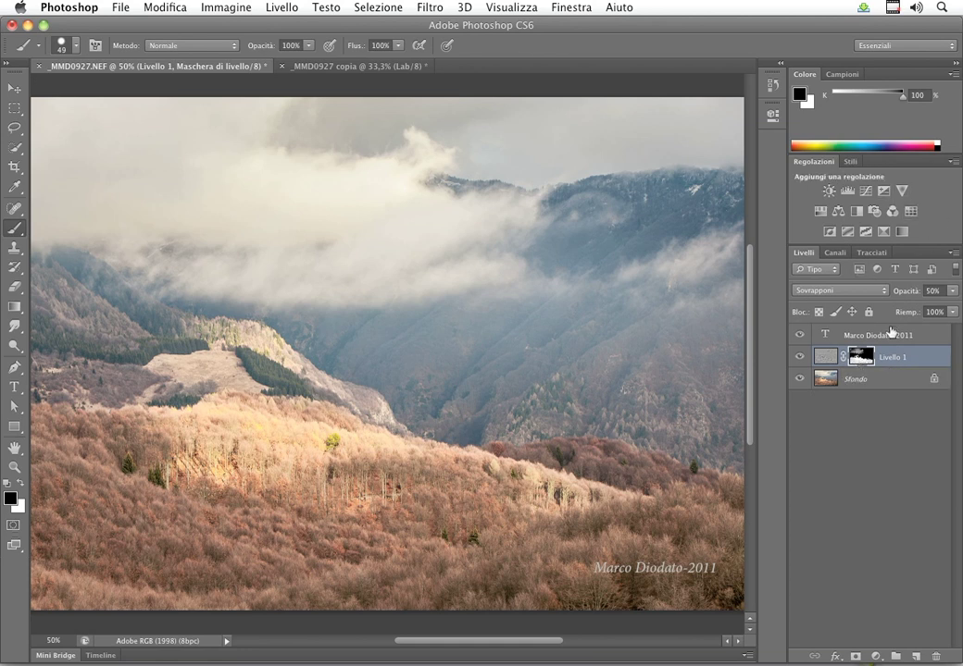
click(890, 335)
Add an Esposizione 1 Exposure layer with gamma 1,10 and exposure -0,39, then collapse its properties
click(884, 191)
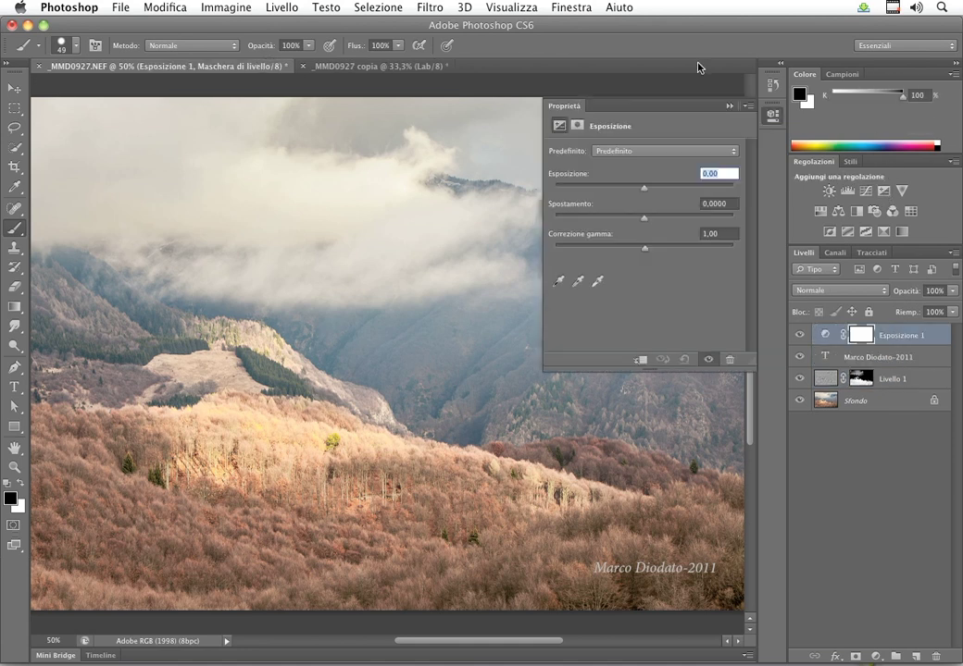
drag(644, 247, 638, 248)
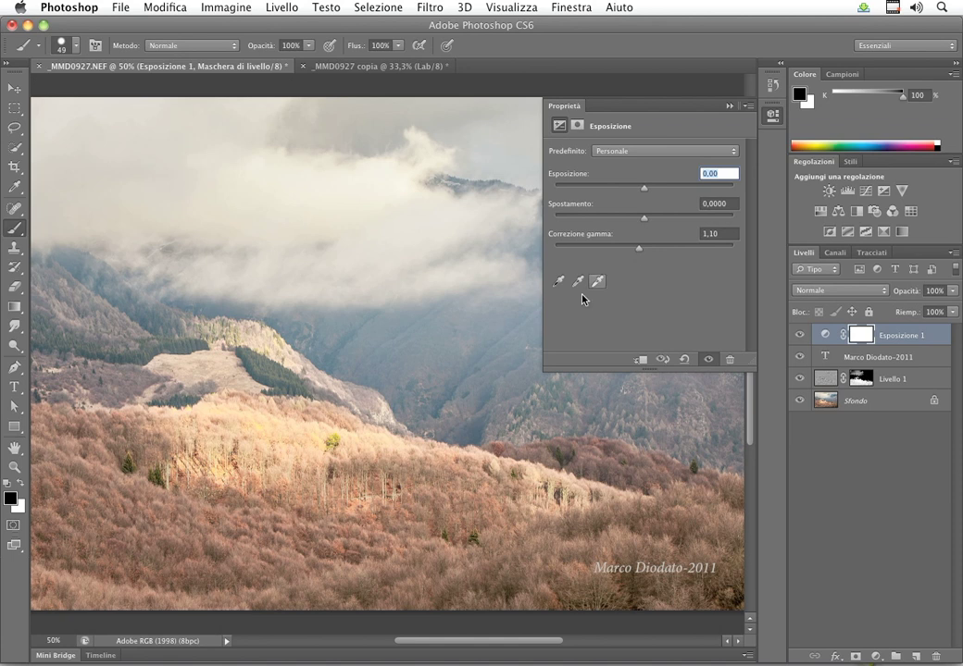
drag(645, 188, 638, 191)
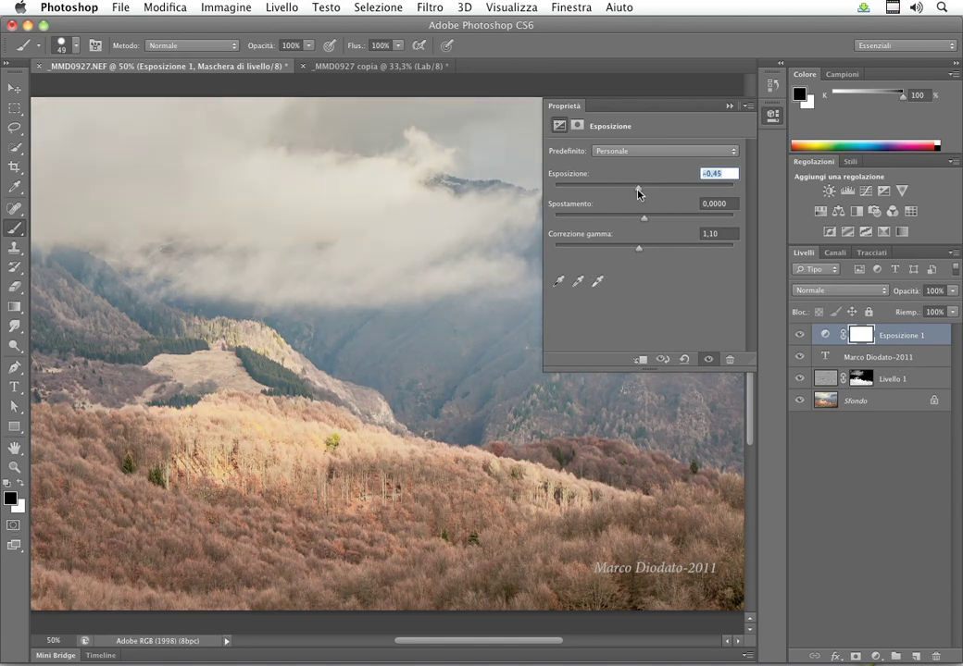
click(723, 108)
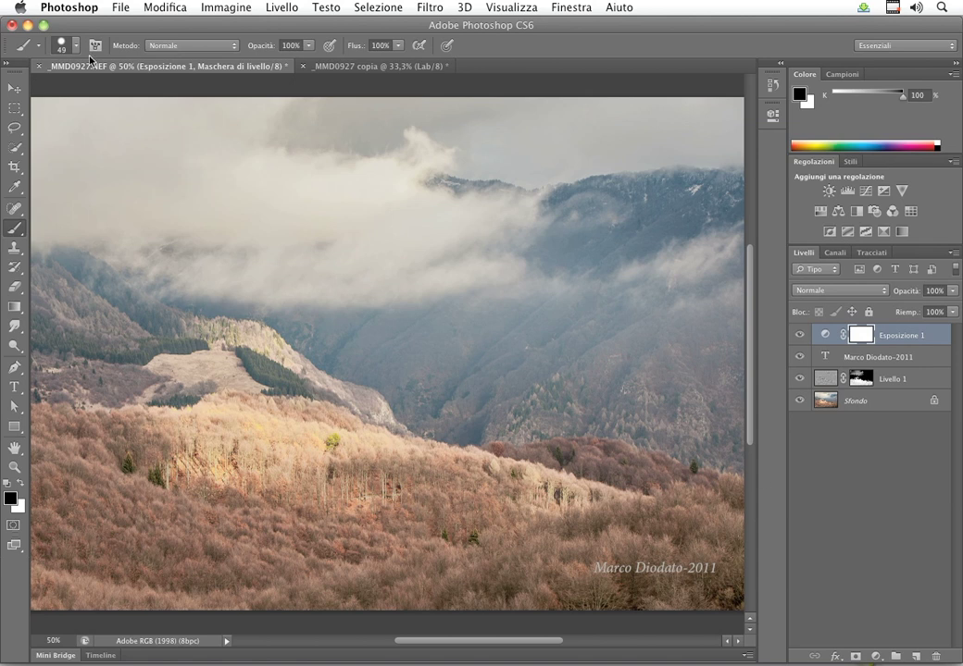
click(123, 9)
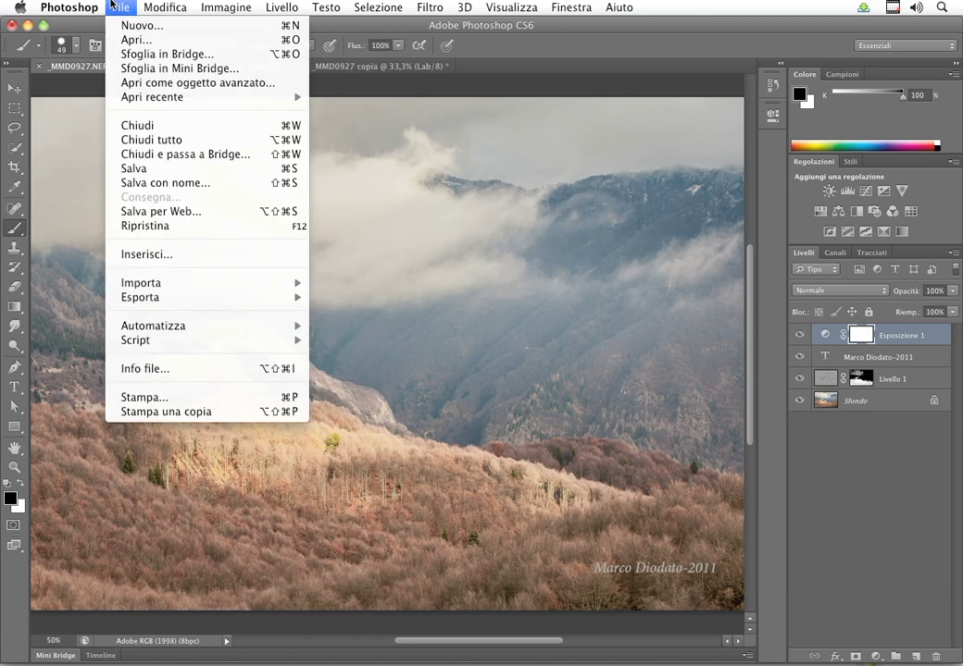
click(162, 39)
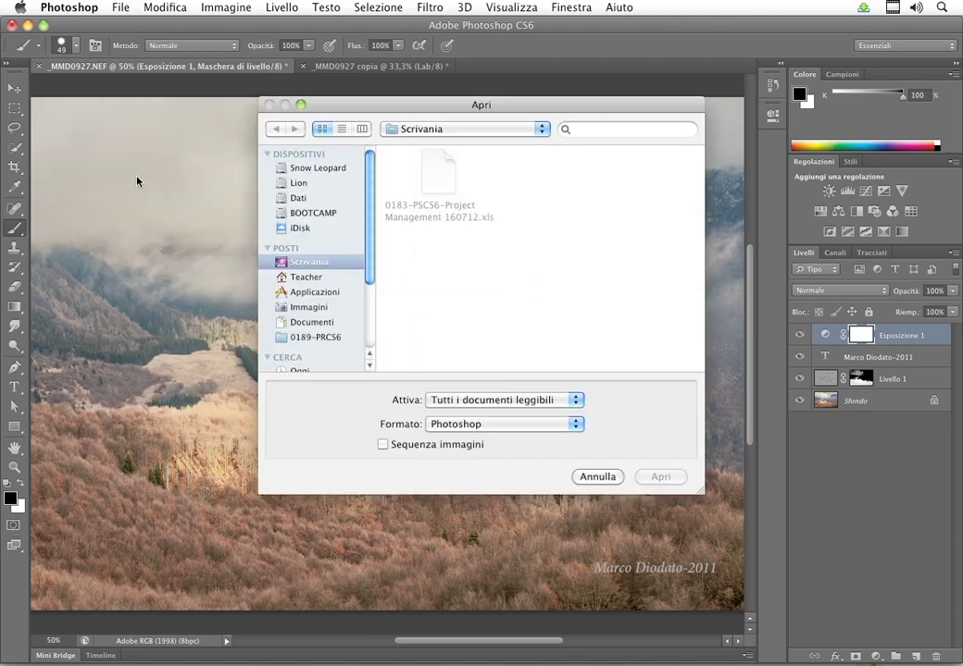
click(314, 198)
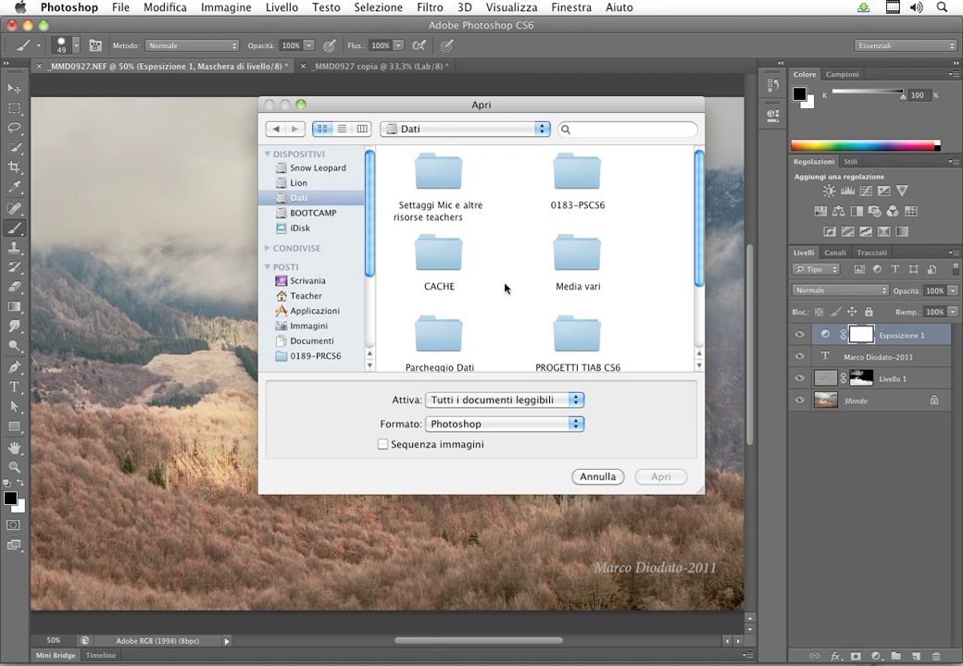
double_click(567, 161)
double_click(453, 194)
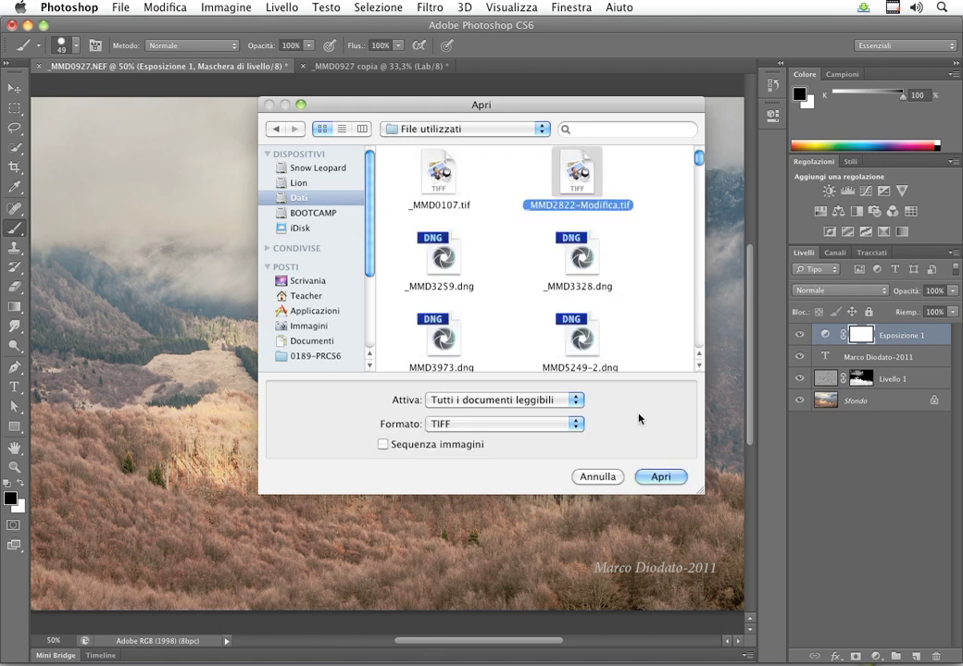
click(600, 477)
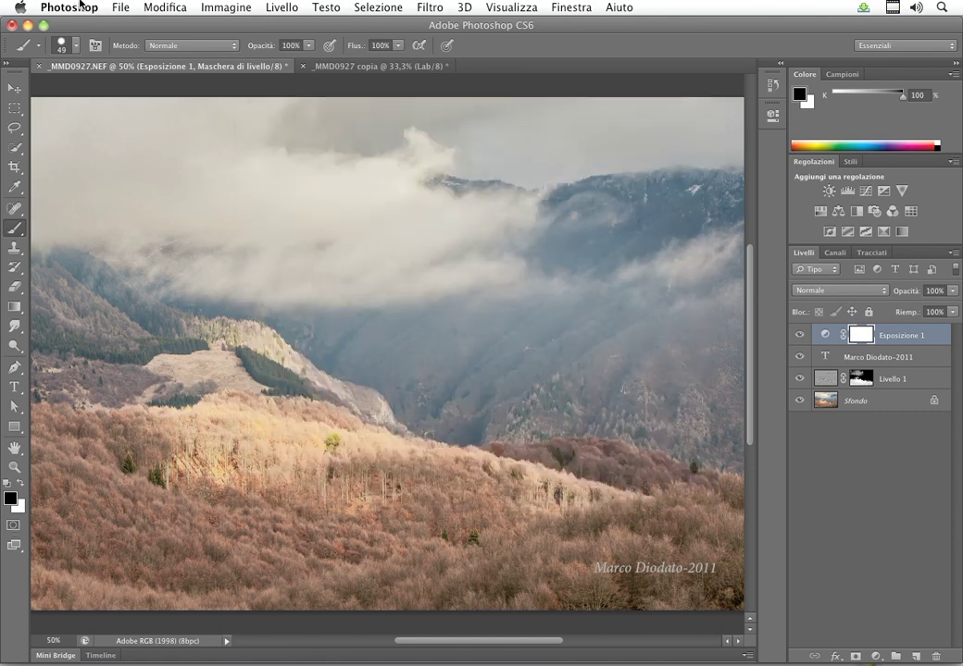
click(120, 8)
click(126, 28)
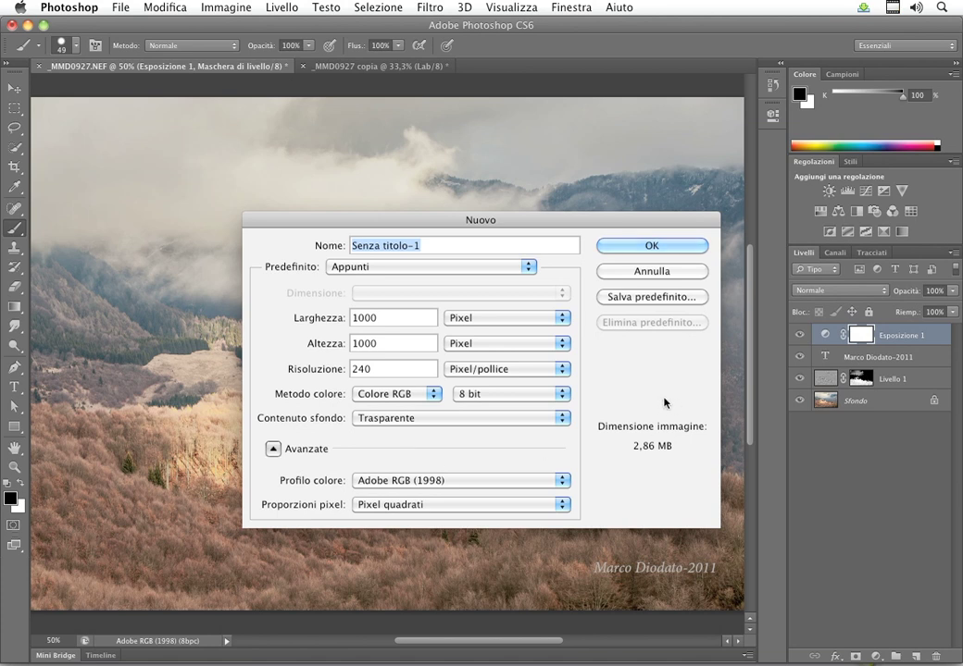
click(668, 275)
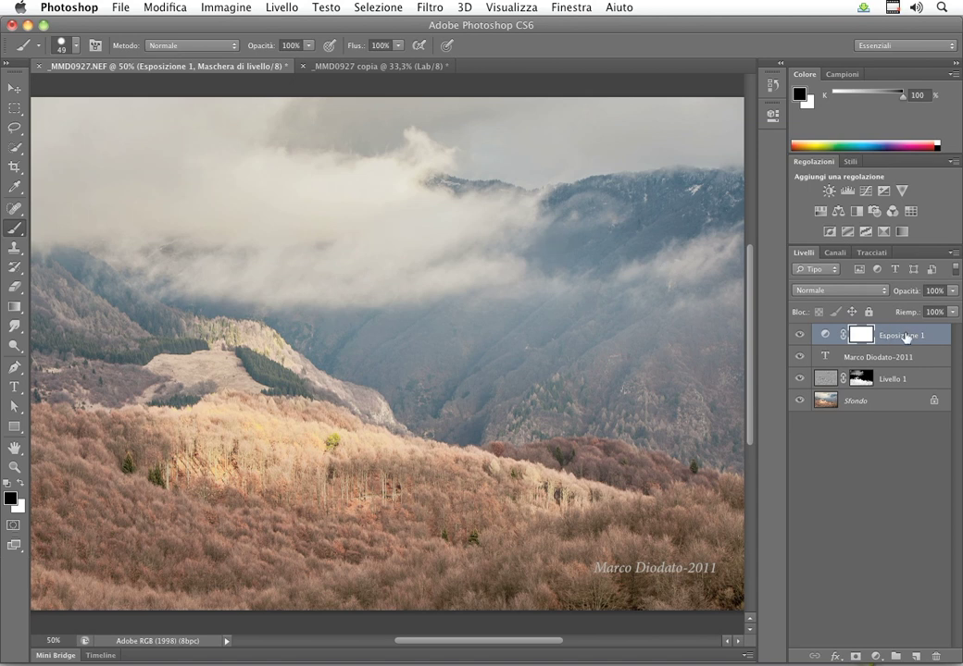
Delete Esposizione 1, paint and undo a test black stroke on Sfondo, then go to _MMD0927 copia
drag(927, 341, 936, 656)
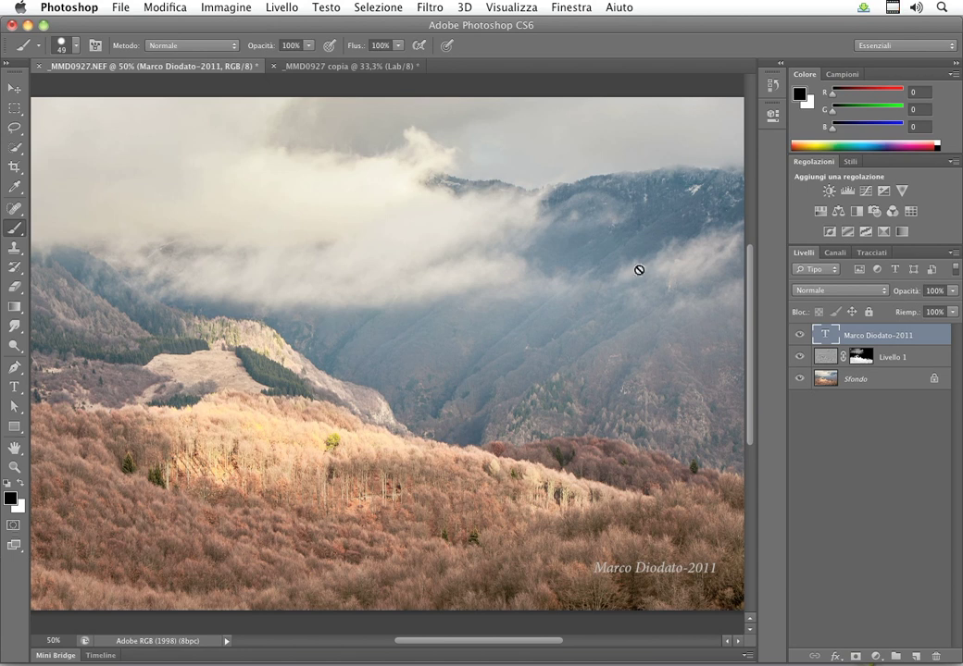
click(856, 379)
drag(289, 353, 506, 206)
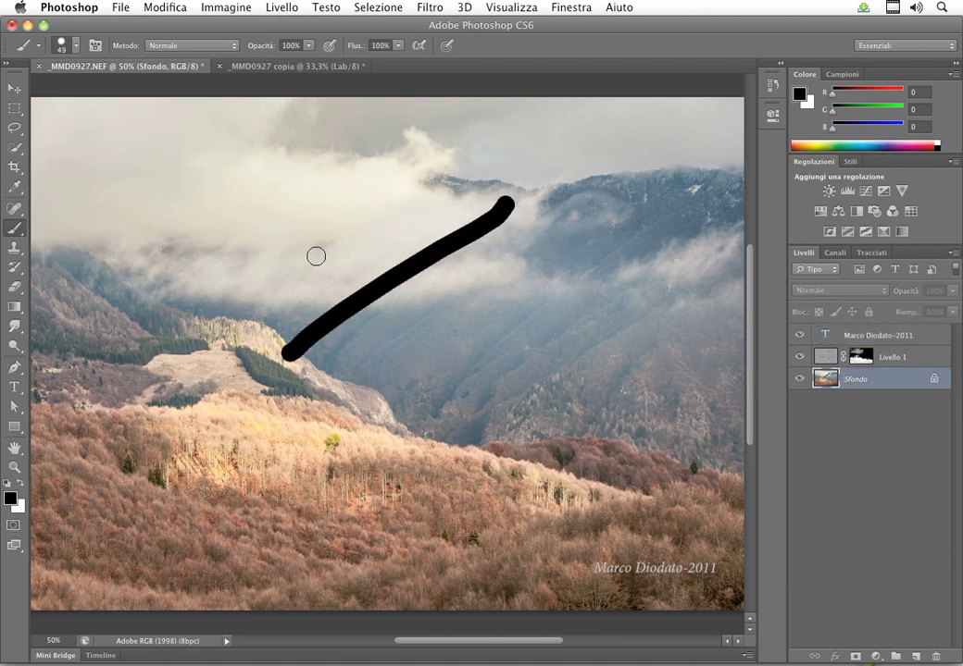
key(ctrl+z)
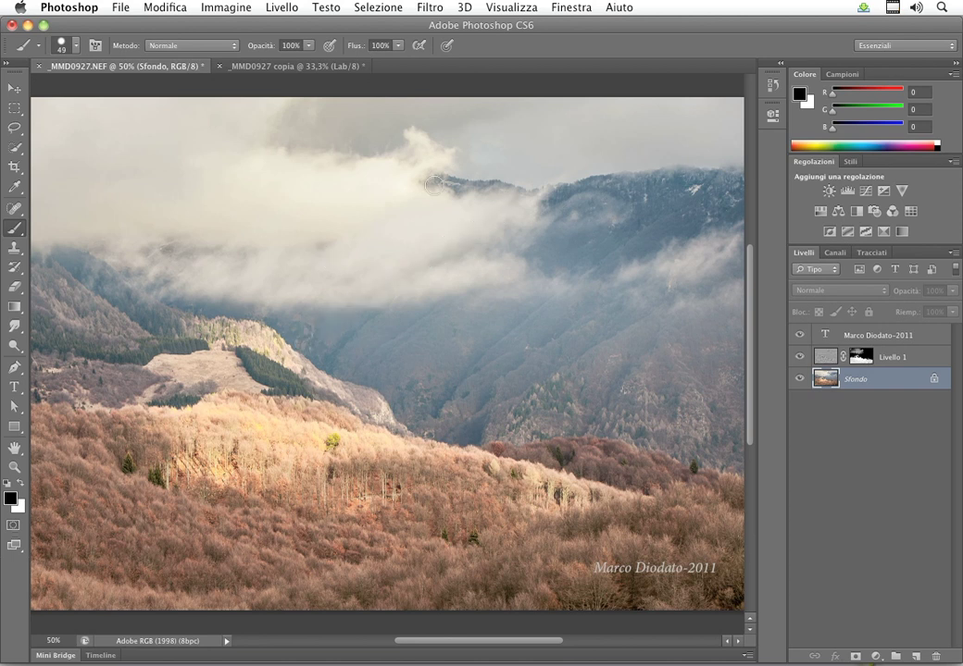
click(332, 67)
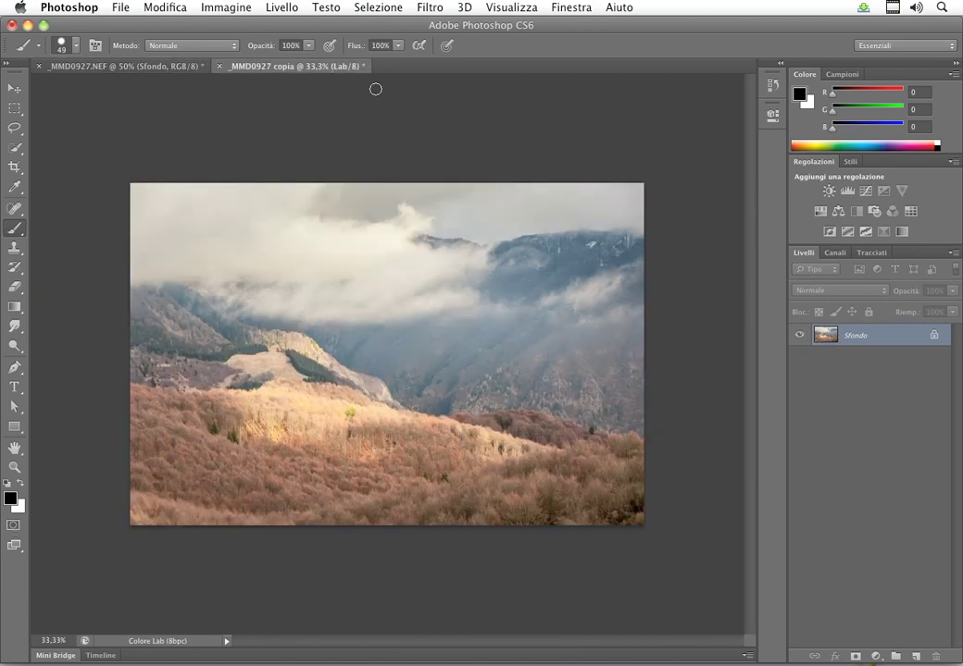
View the Luminosità, a, b channels and Lab composite, then return to _MMD0927.NEF
click(831, 256)
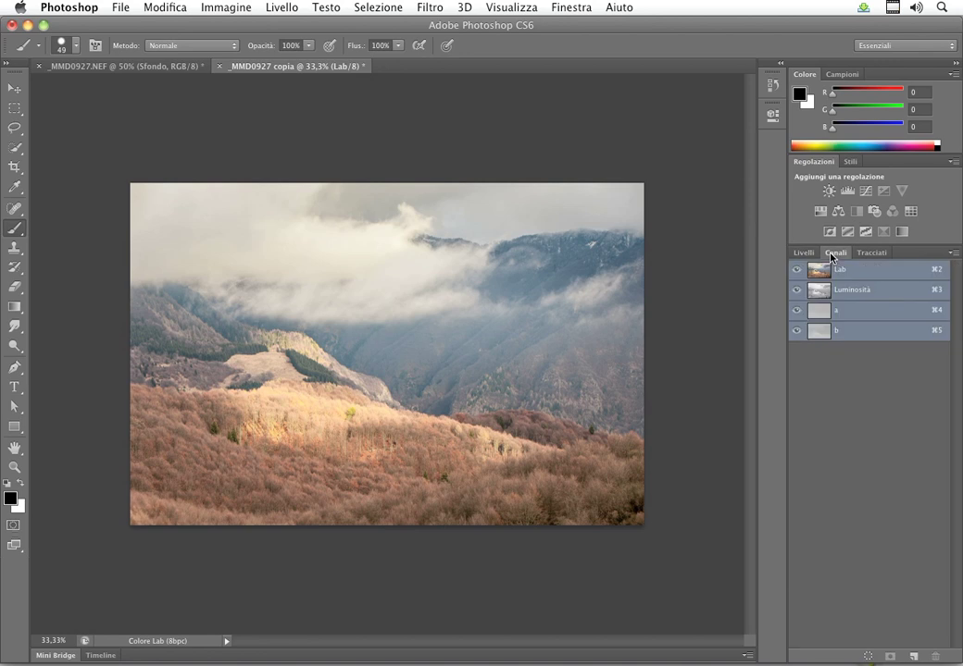
click(888, 290)
click(887, 314)
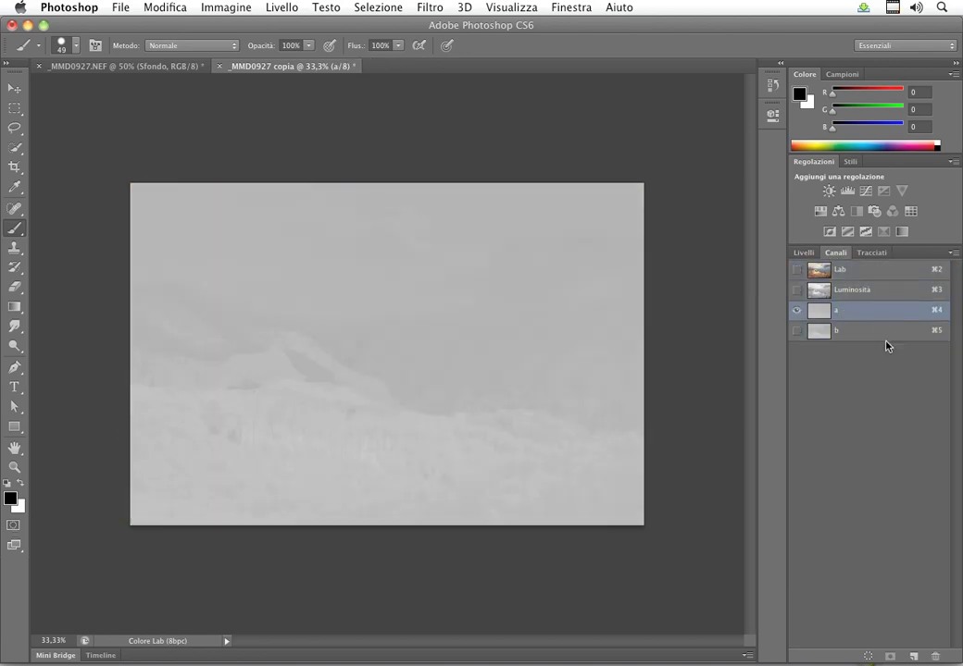
click(885, 333)
click(885, 272)
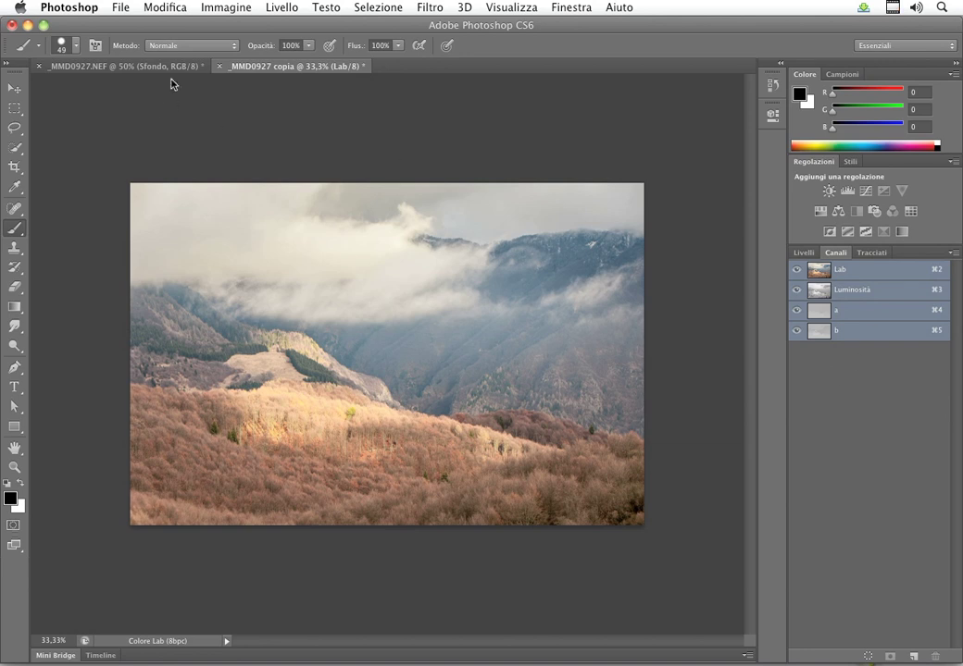
click(141, 65)
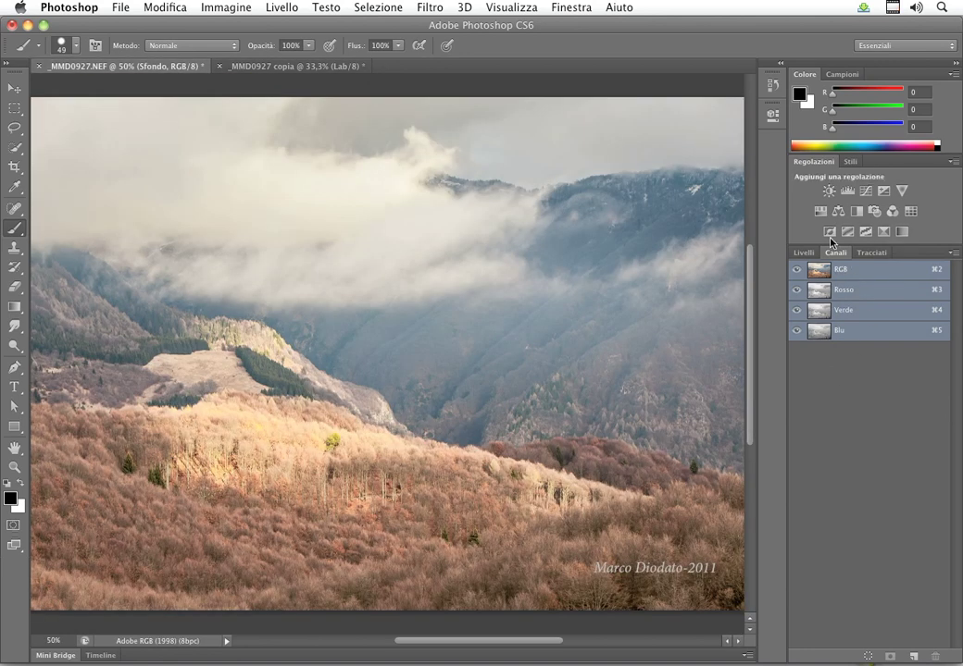
Switch to the Livelli tab to list the text, Livello 1 and Sfondo layers
click(800, 258)
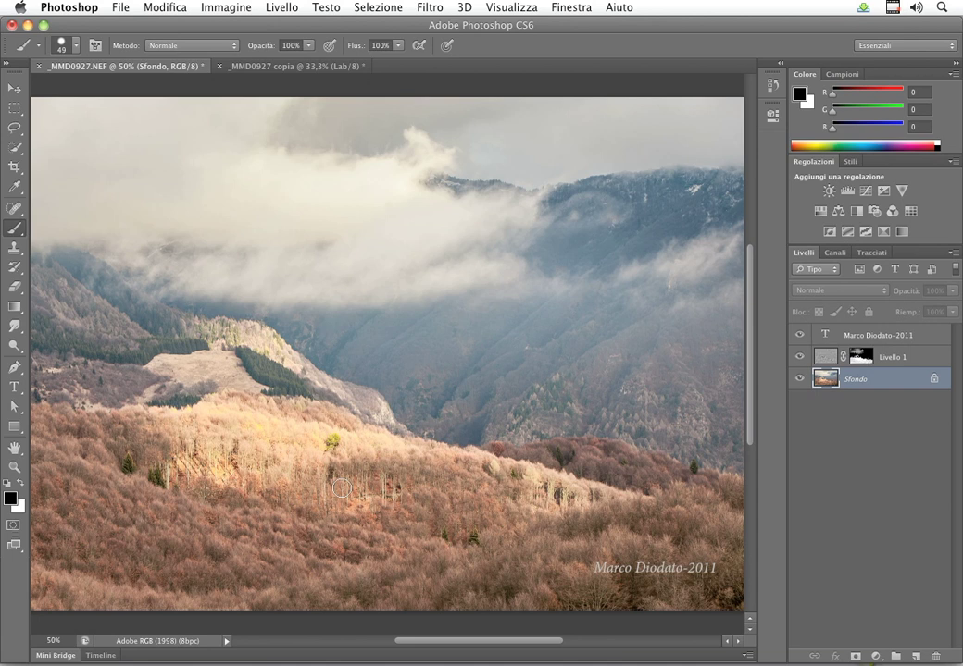
click(442, 6)
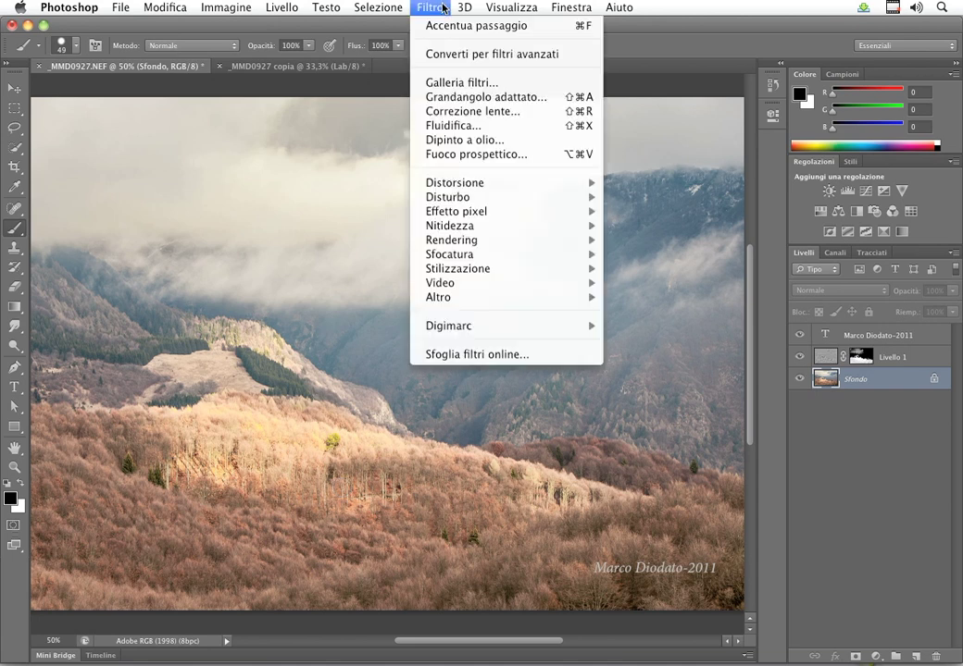
click(490, 140)
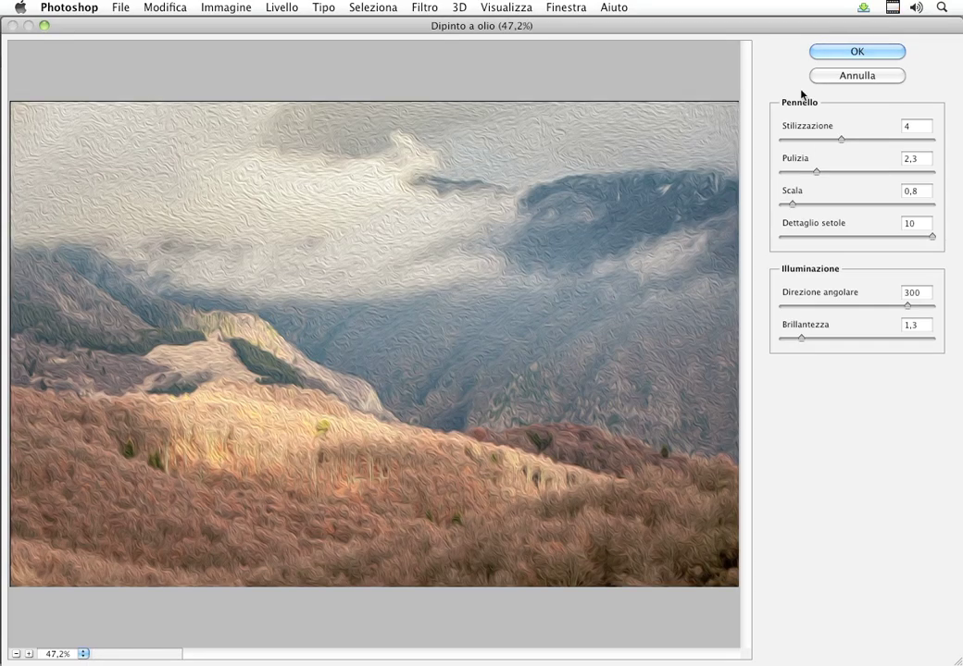
click(856, 49)
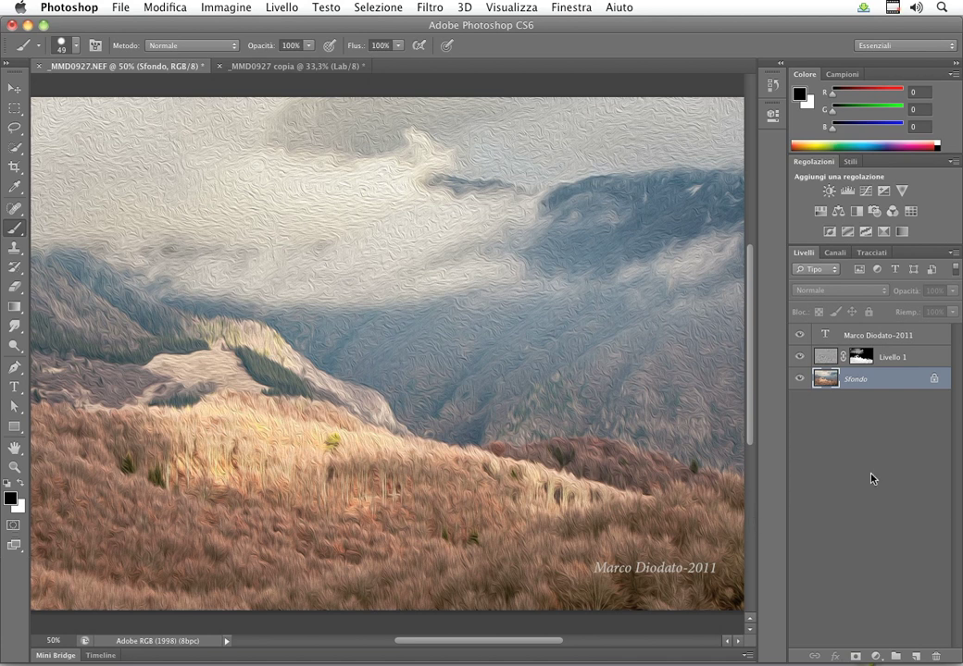
key(ctrl+z)
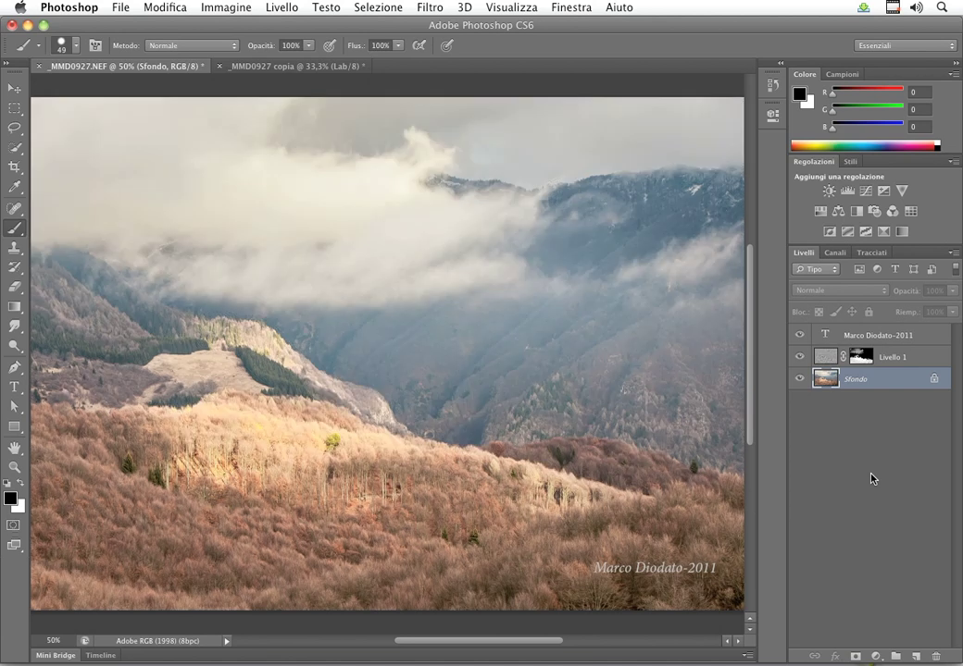